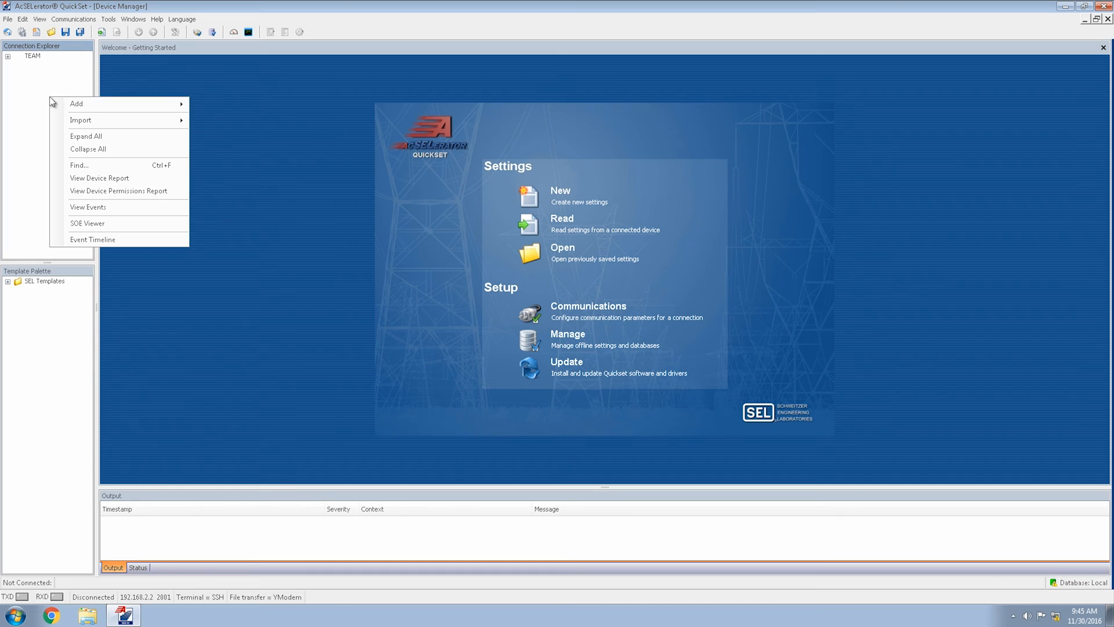
Add a new device entry and set its terminate script to GENERAL_RTAC_TERMINATE_SCRIPT.
left_click(228, 105)
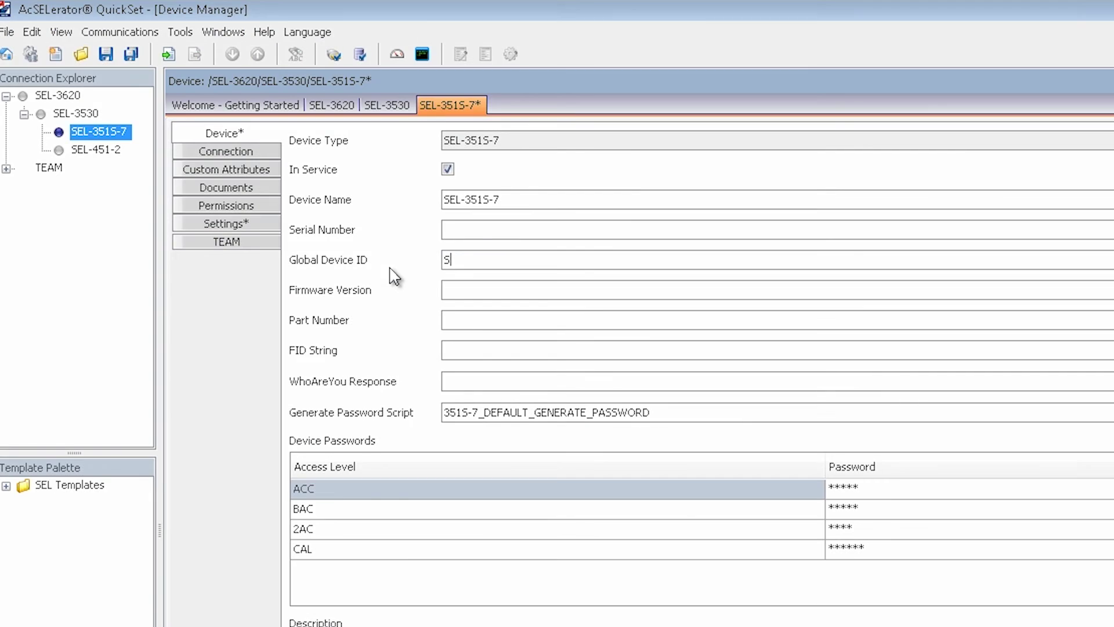
type("EL")
type("_3")
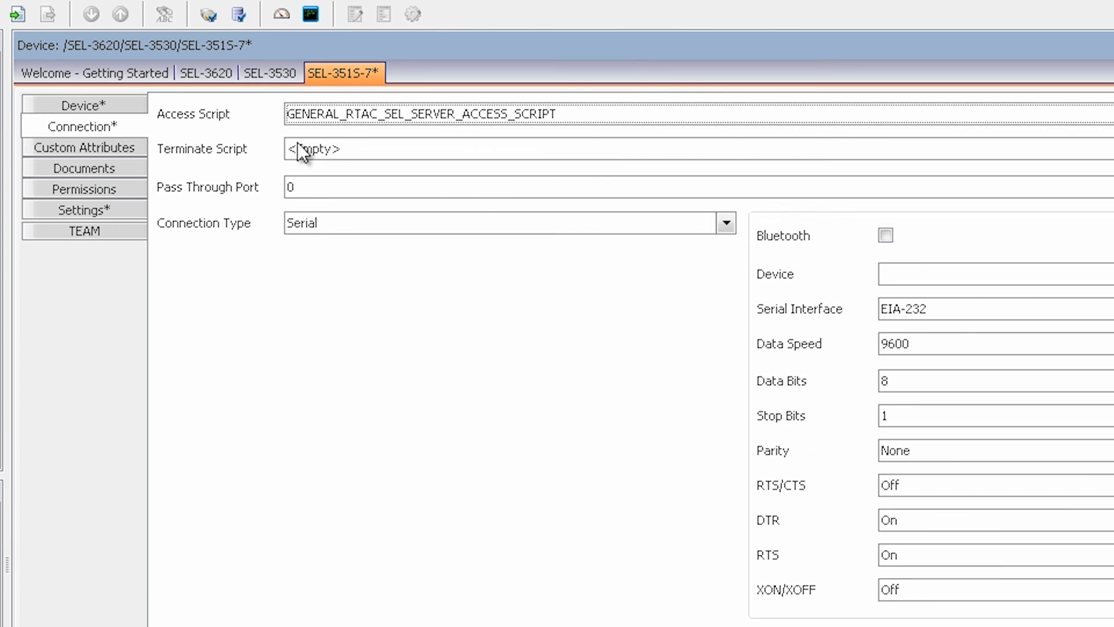
left_click(305, 150)
left_click(301, 243)
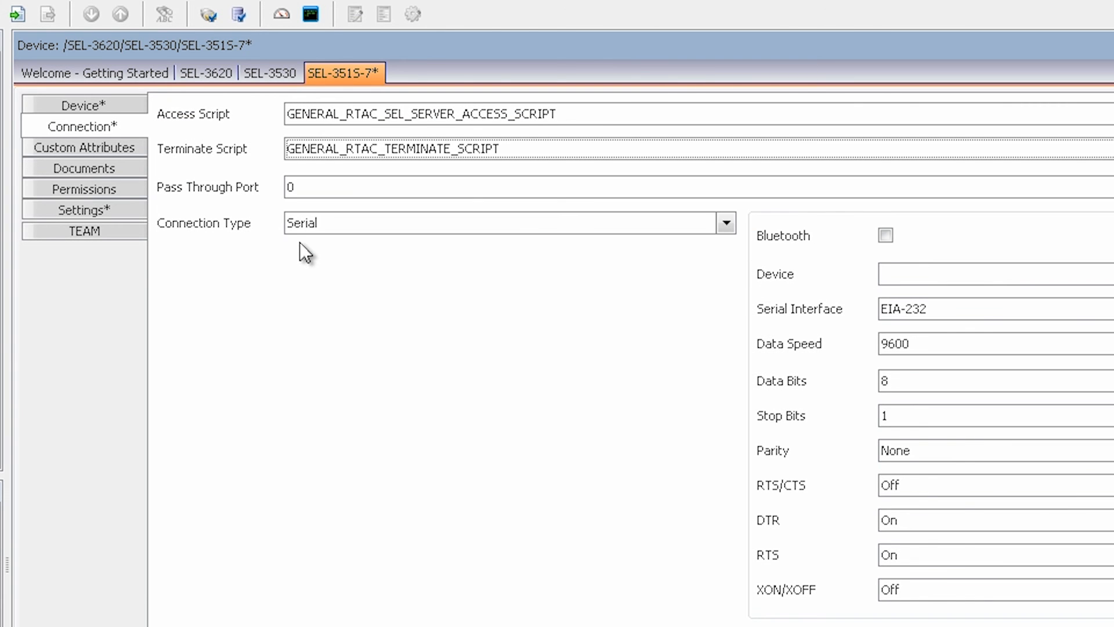